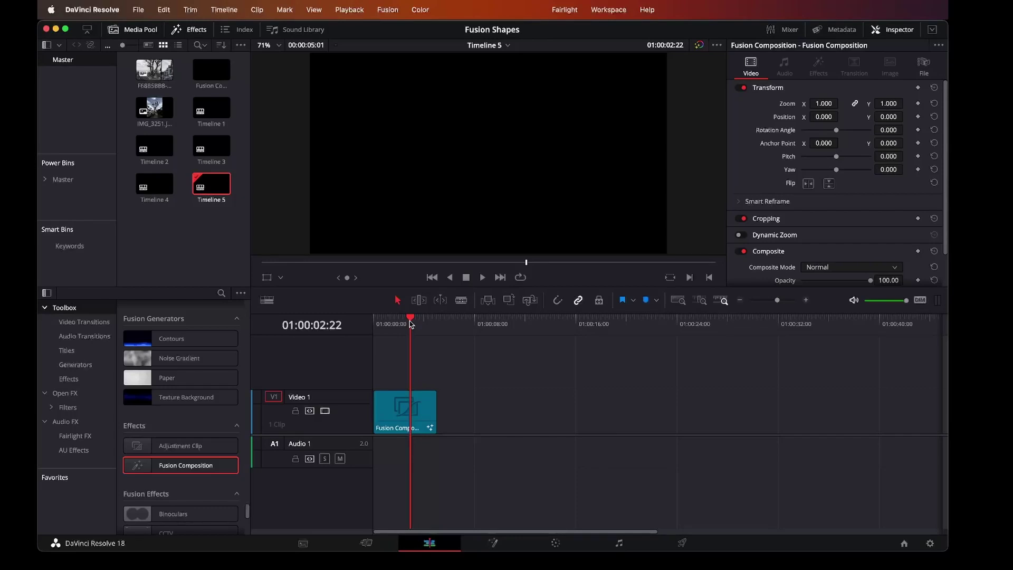
Select the Fusion Composition clip on track V1 of Timeline 5.
click(430, 411)
Open the clip on the Fusion page and add a Background node.
click(495, 544)
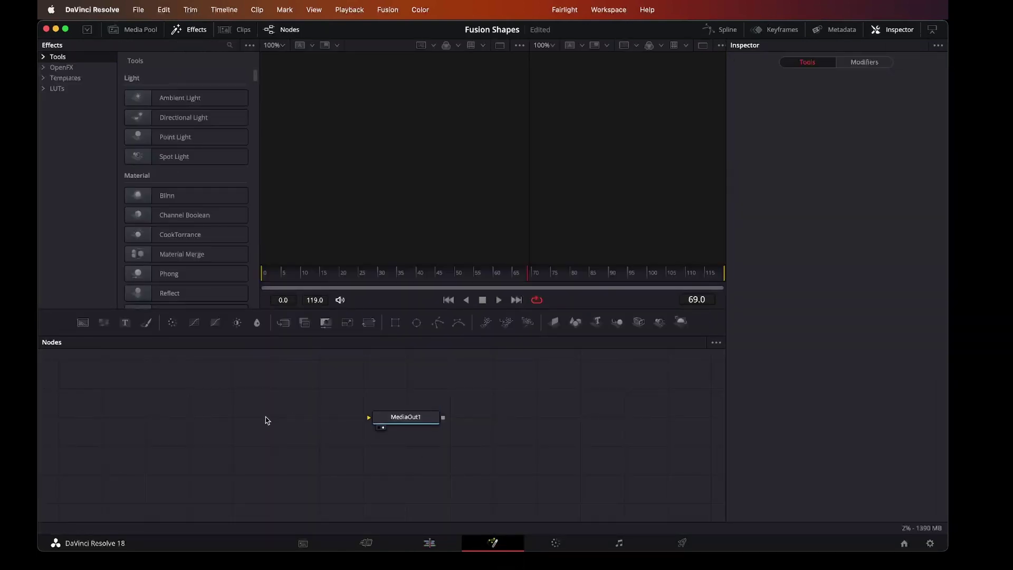
key(shift+space)
text(back)
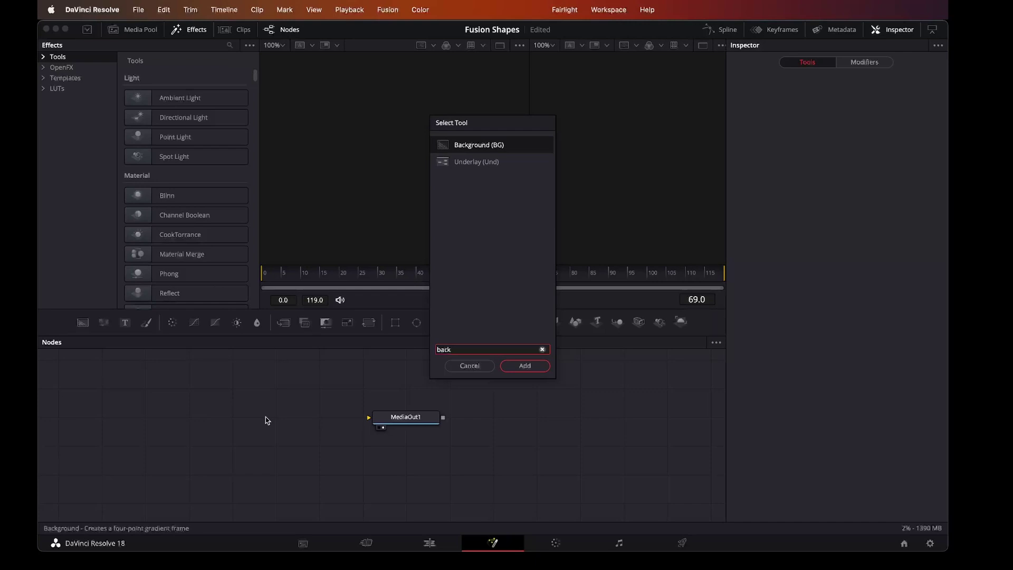
click(450, 150)
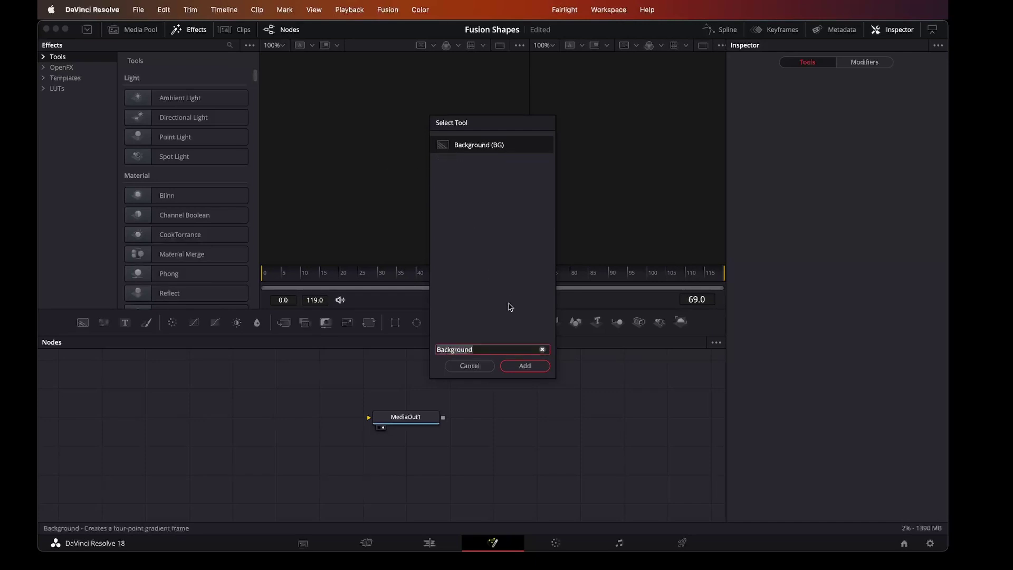
click(525, 366)
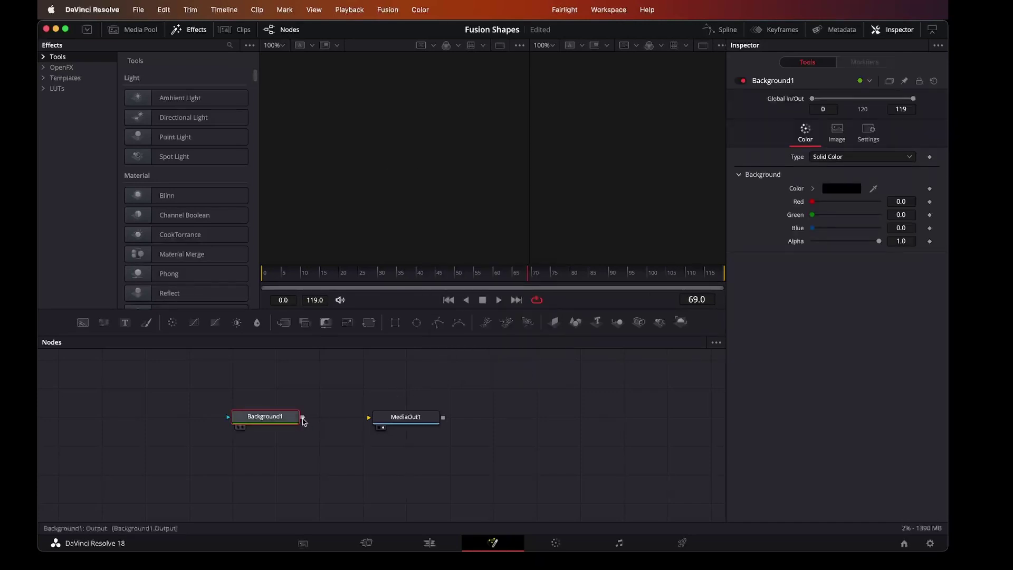
Wire Background1 into MediaOut1 and line the two nodes up lower in the graph.
drag(302, 417, 370, 417)
drag(266, 417, 198, 453)
drag(406, 417, 392, 452)
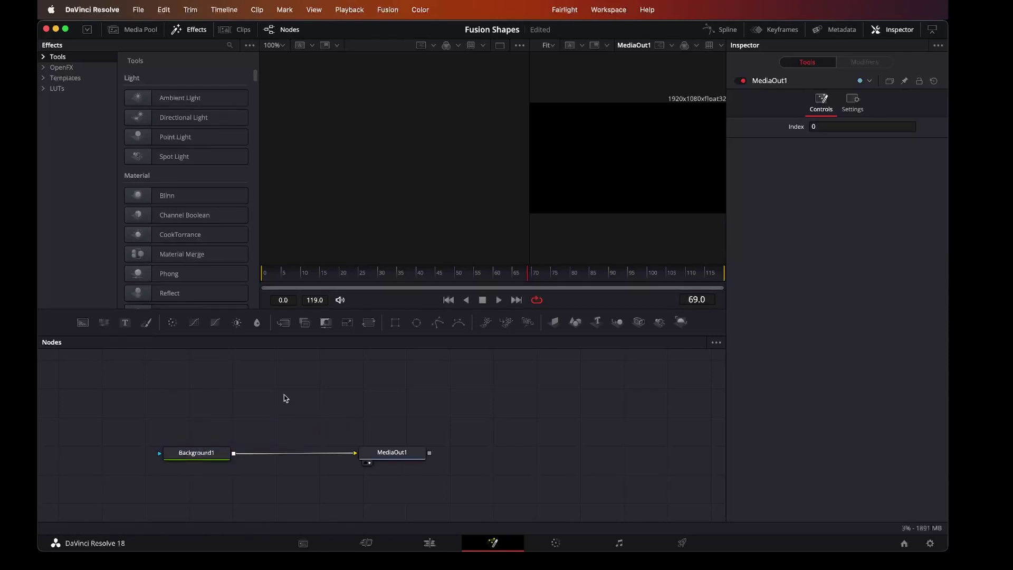
Add an sStar shape node and place it above Background1.
key(shift+space)
text(sst)
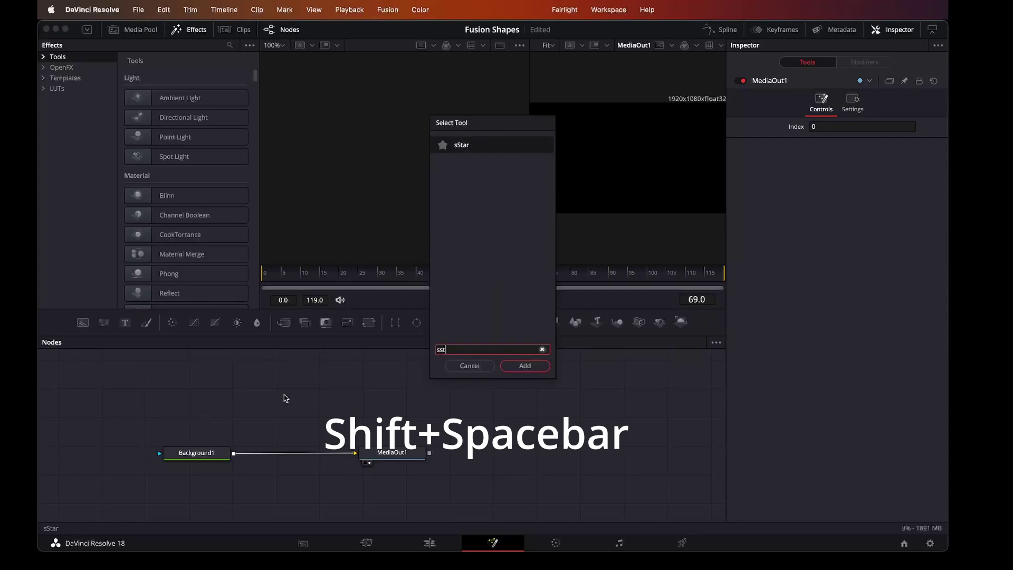
click(519, 370)
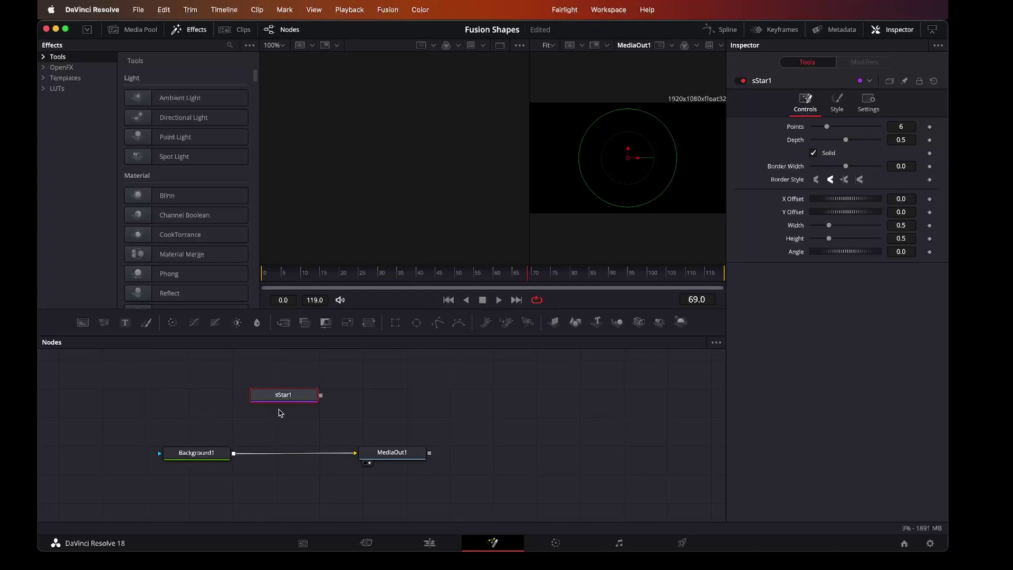
drag(281, 403, 213, 392)
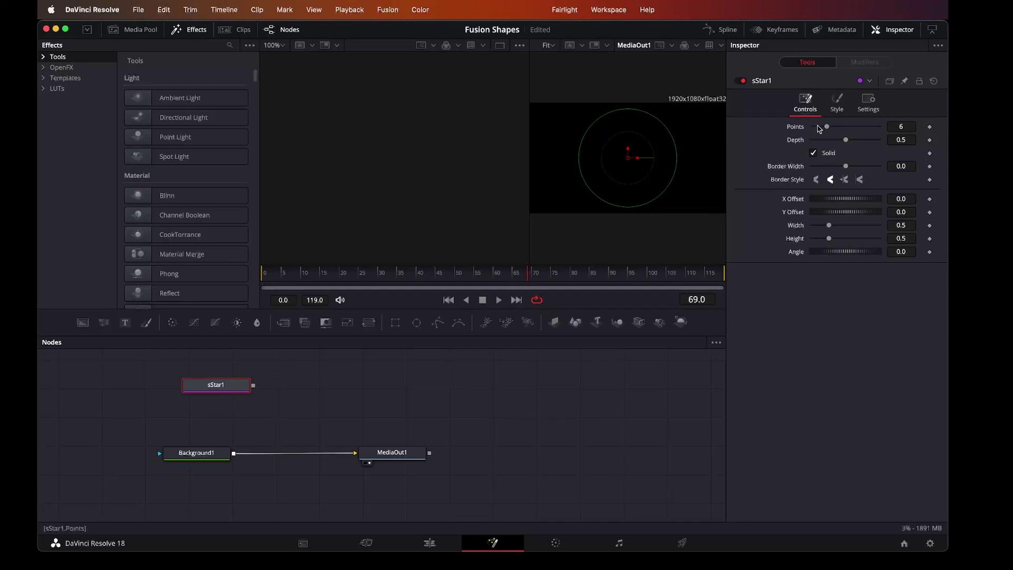
Raise sStar1's Points from 6 to 7 and recheck its viewer overlay.
drag(827, 127, 830, 131)
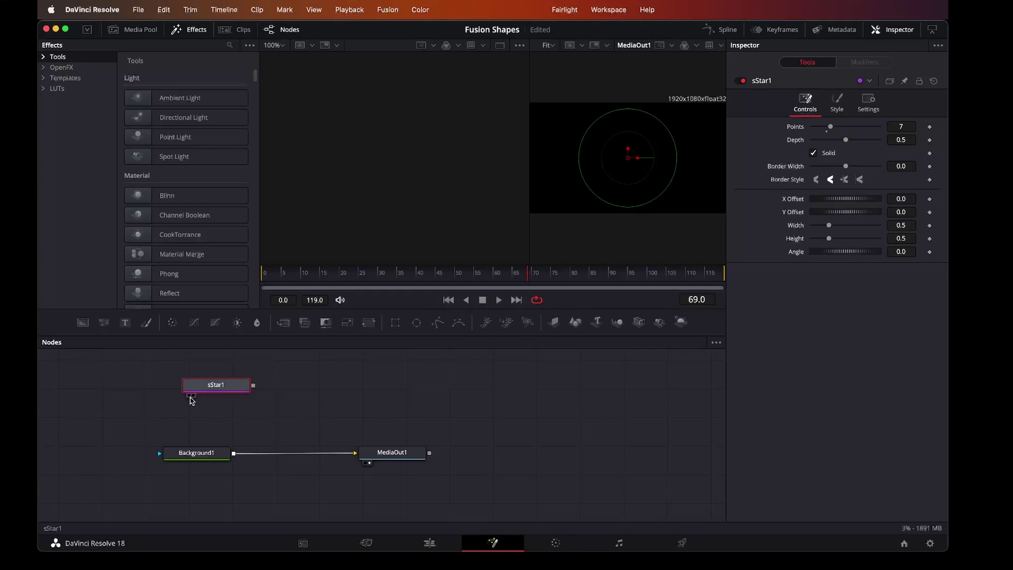
click(275, 400)
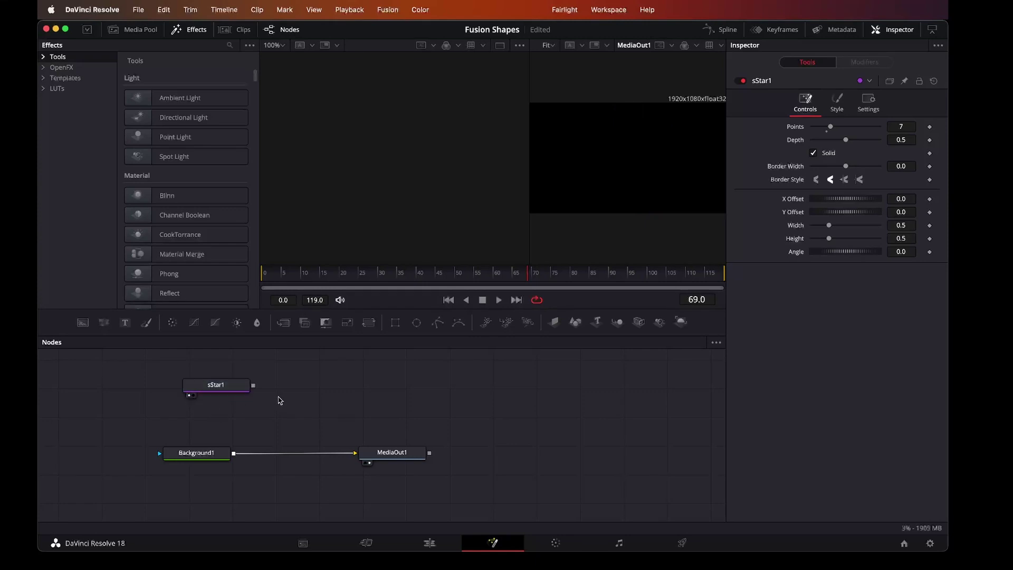
click(235, 390)
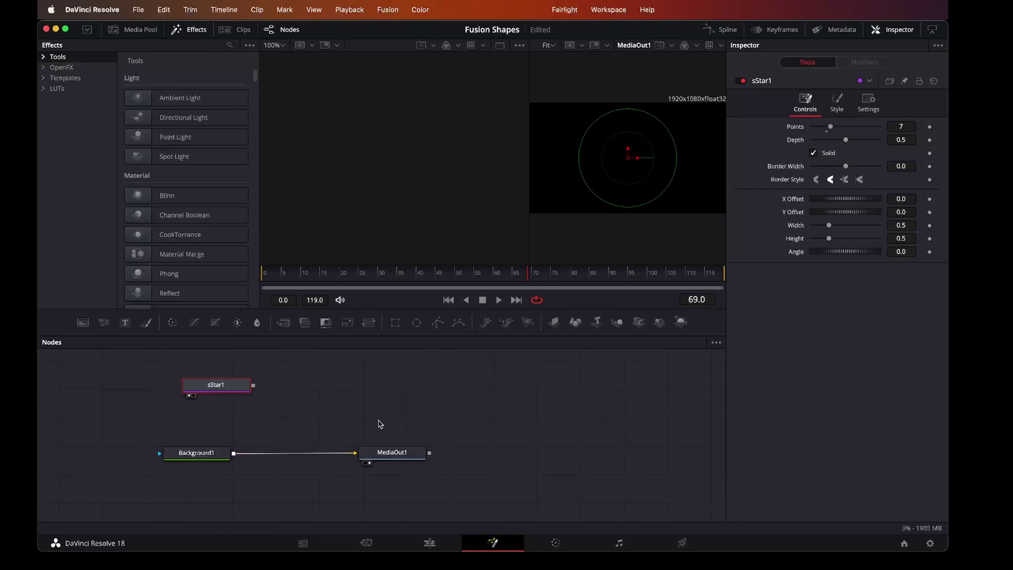
Add an sRender node after sStar1 so the seven-point star renders white.
key(shift+space)
text(sr)
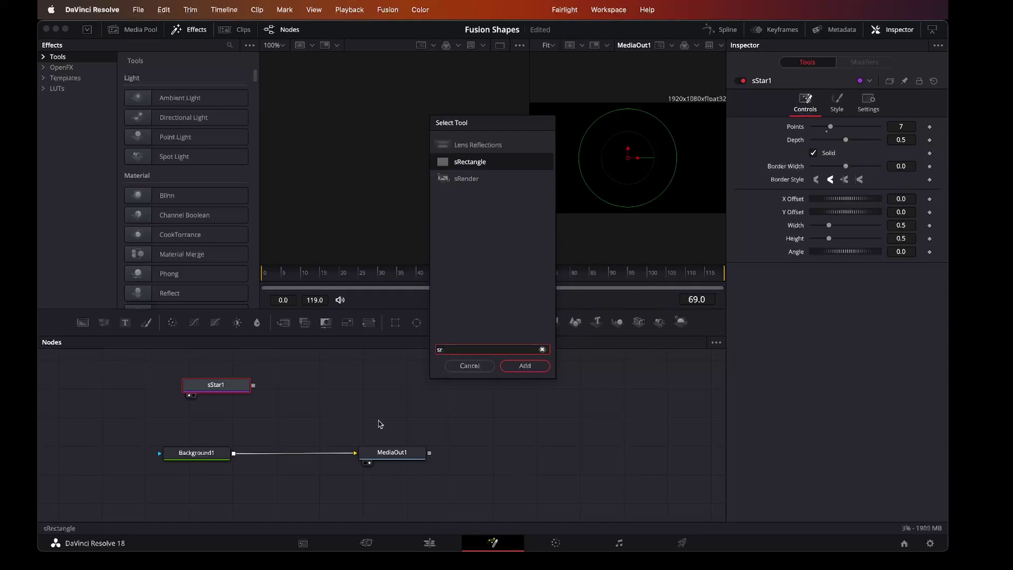
click(461, 182)
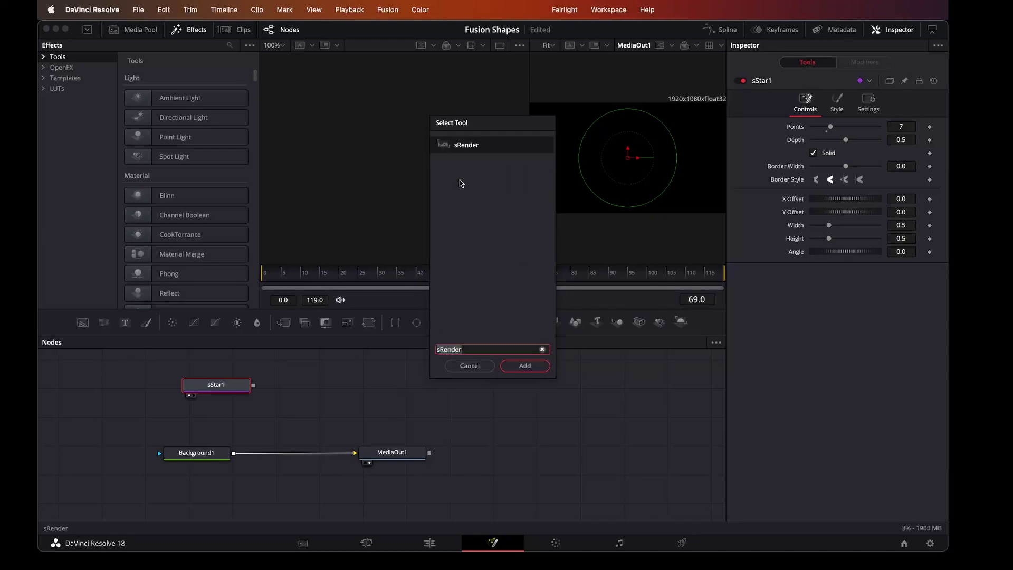
click(524, 368)
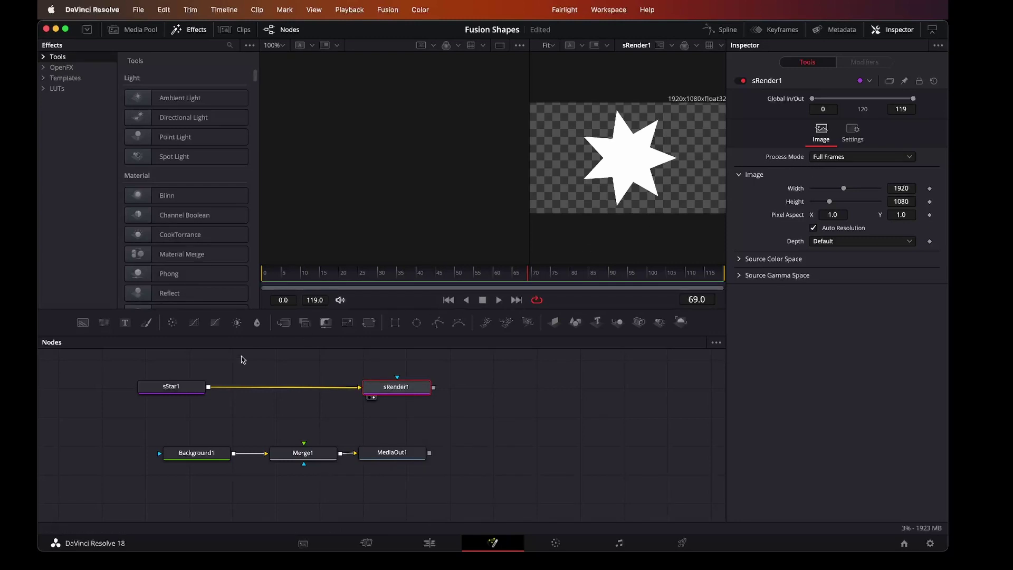
Make sStar1 an outline with Depth 0.433 and Border Width 0.022, adjust Length, then deselect it.
click(174, 388)
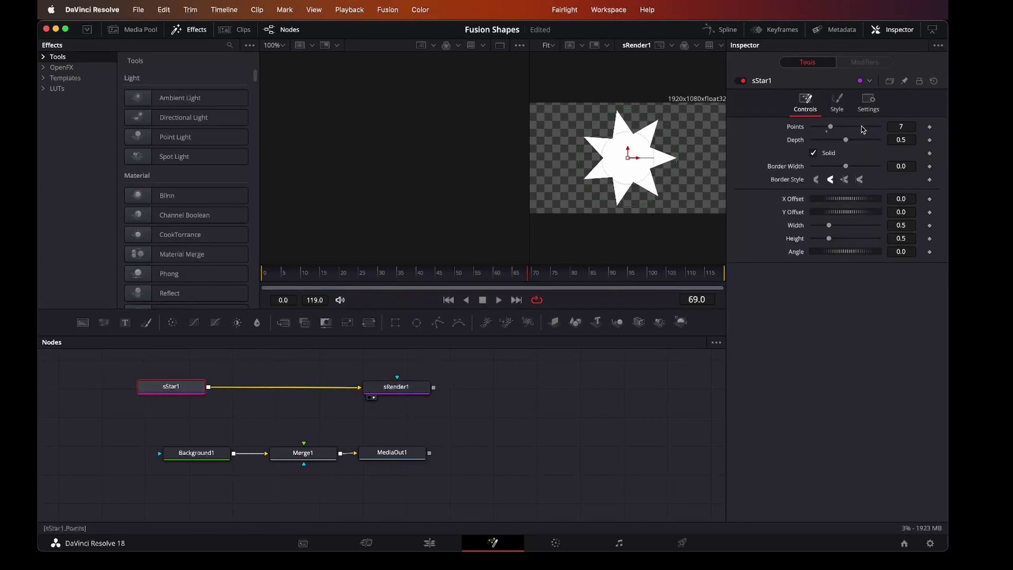
drag(832, 129, 852, 168)
click(814, 153)
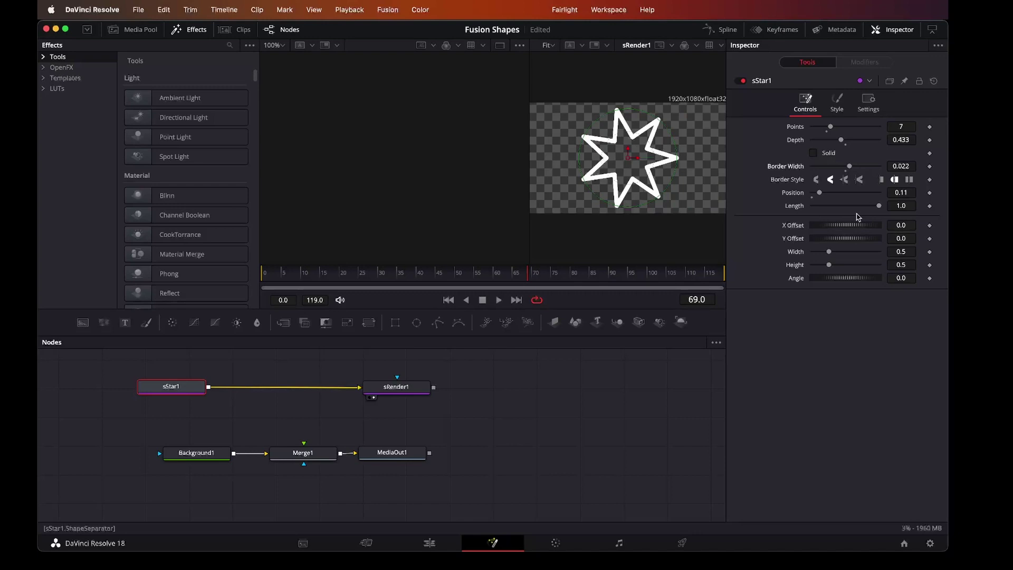
mouse_move(879, 206)
mouse_down()
mouse_move(815, 209)
mouse_move(884, 207)
mouse_up()
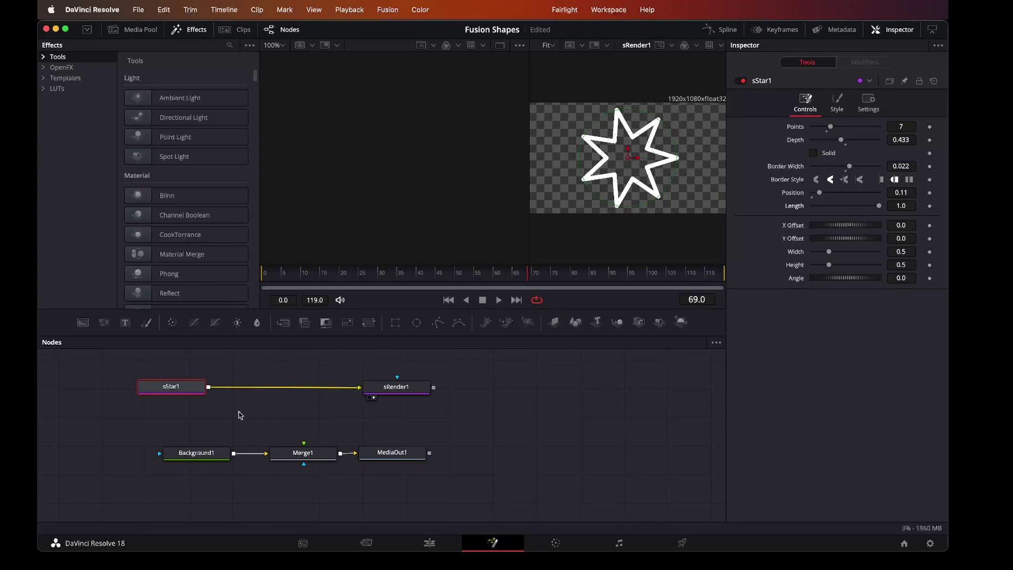
mouse_move(191, 390)
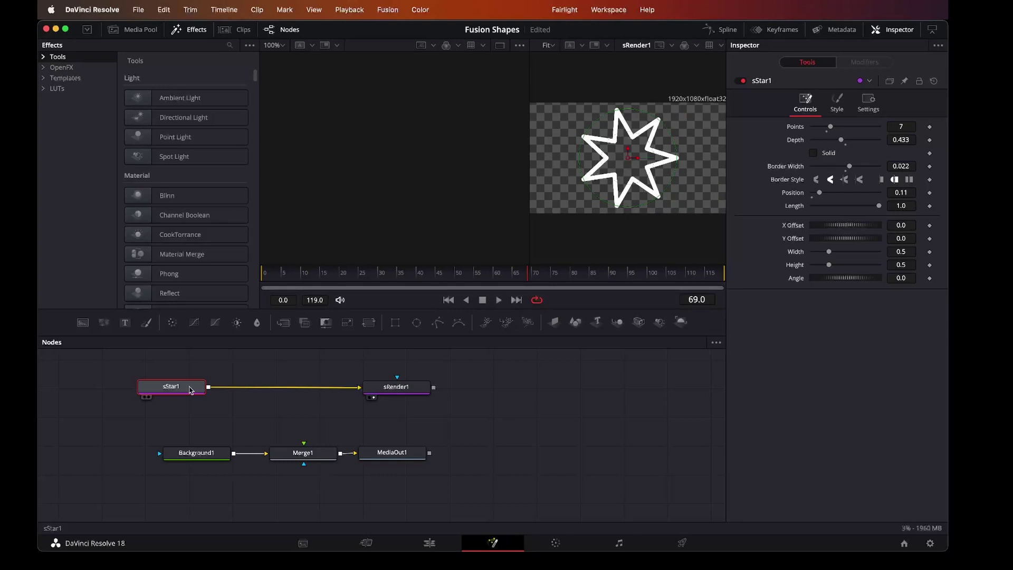
click(241, 412)
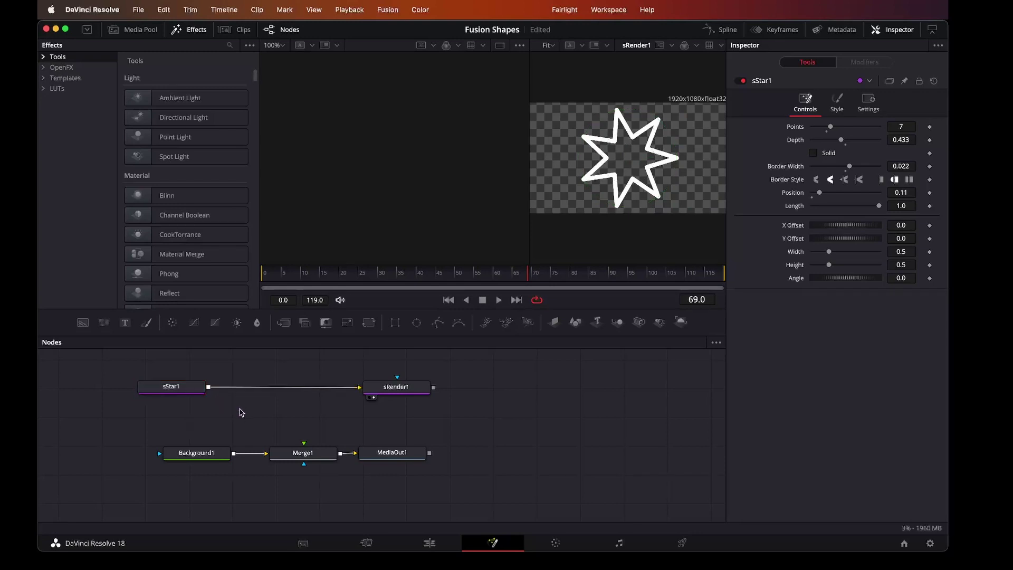
Add an sGrid node and feed the star into it.
key(shift+space)
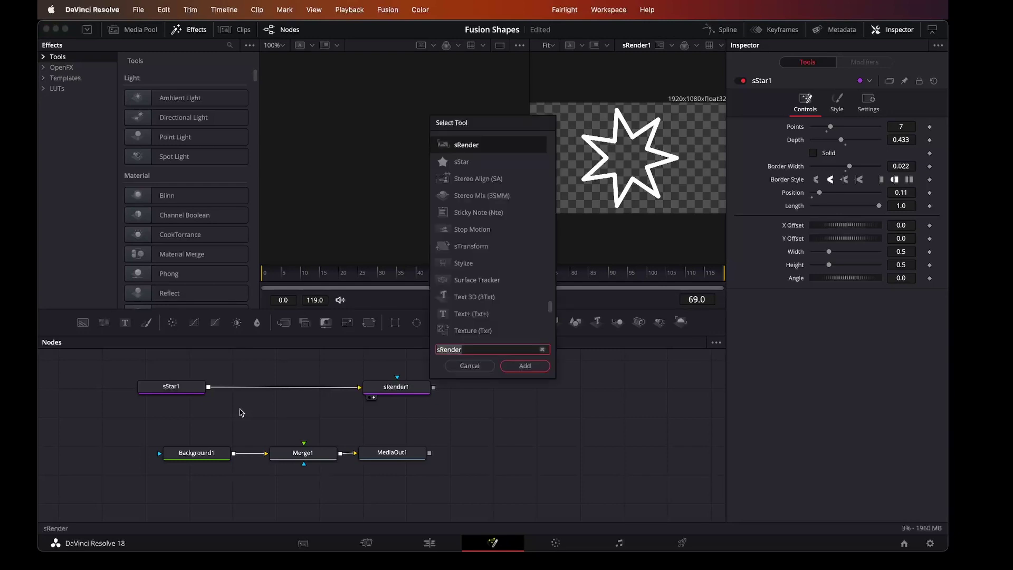
text(sg)
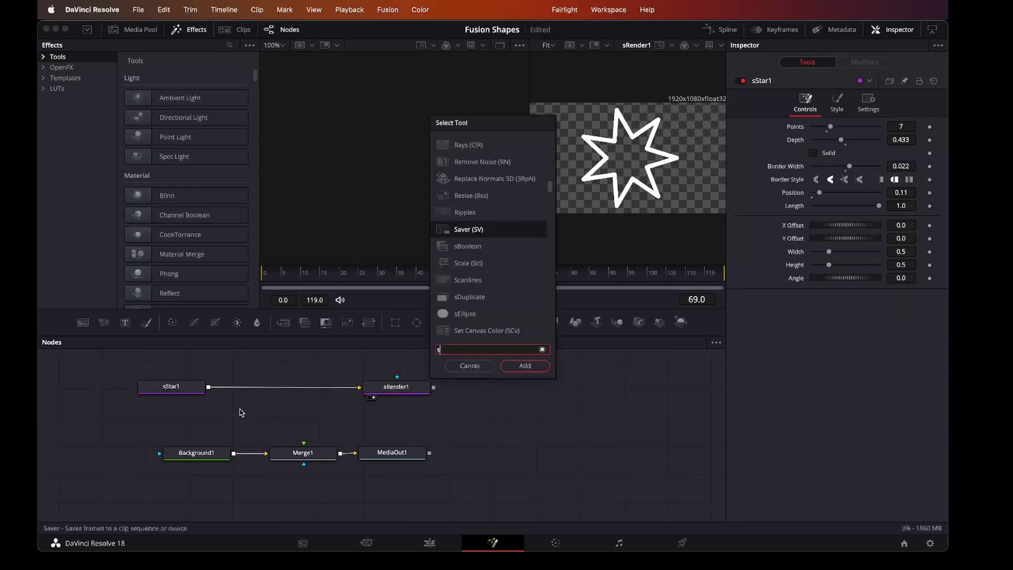
click(525, 366)
mouse_move(224, 415)
mouse_down()
mouse_move(242, 415)
mouse_move(213, 396)
mouse_move(221, 411)
mouse_up()
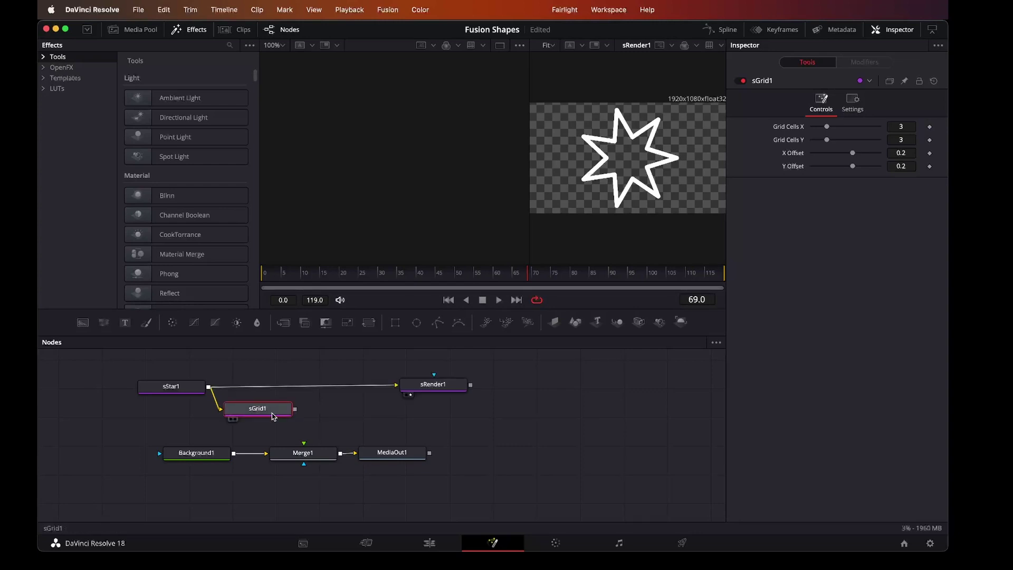
Add sMerge1 after sGrid1 and route the star into it instead of sRender1.
key(shift+space)
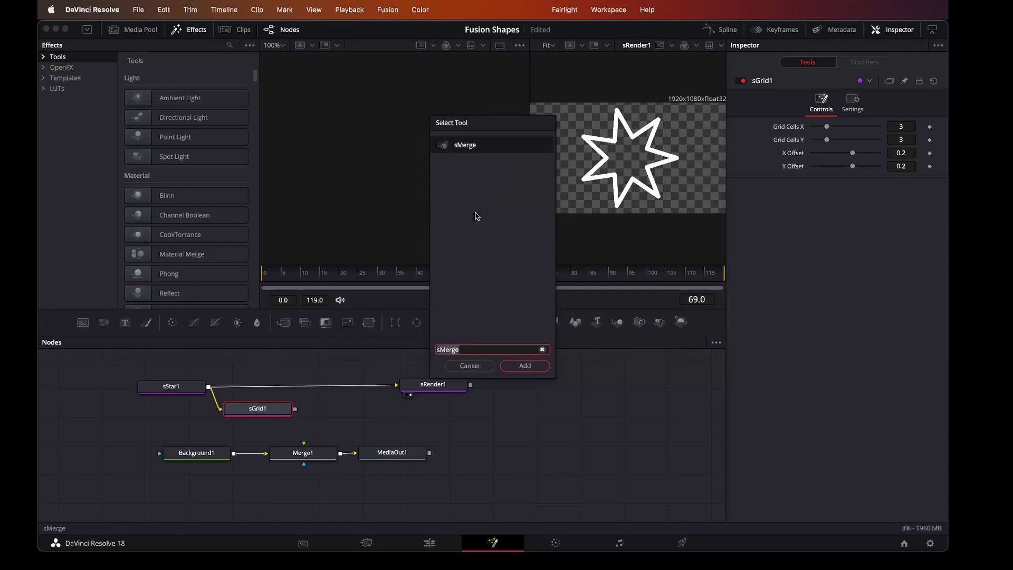
click(528, 367)
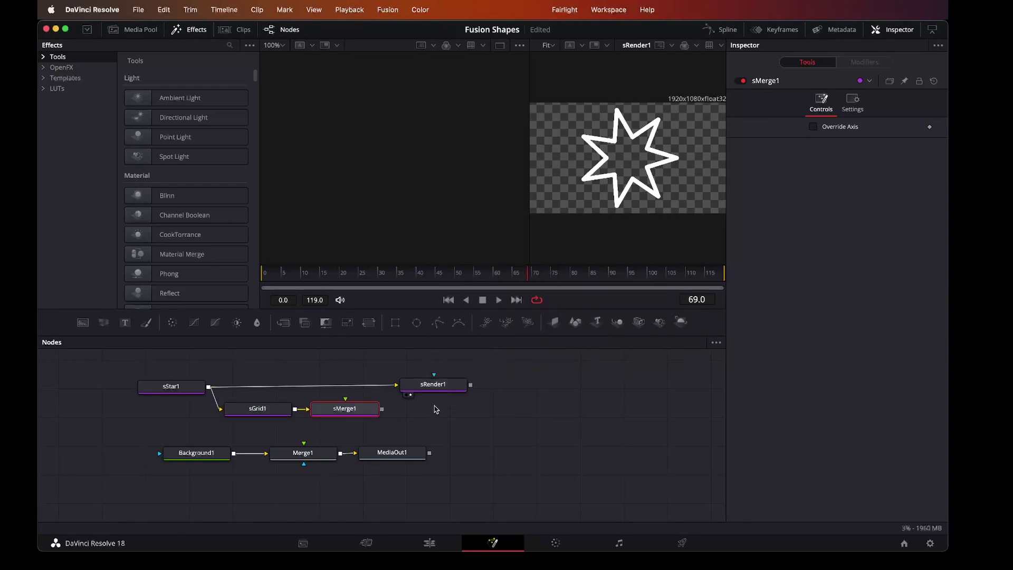
drag(395, 386, 316, 388)
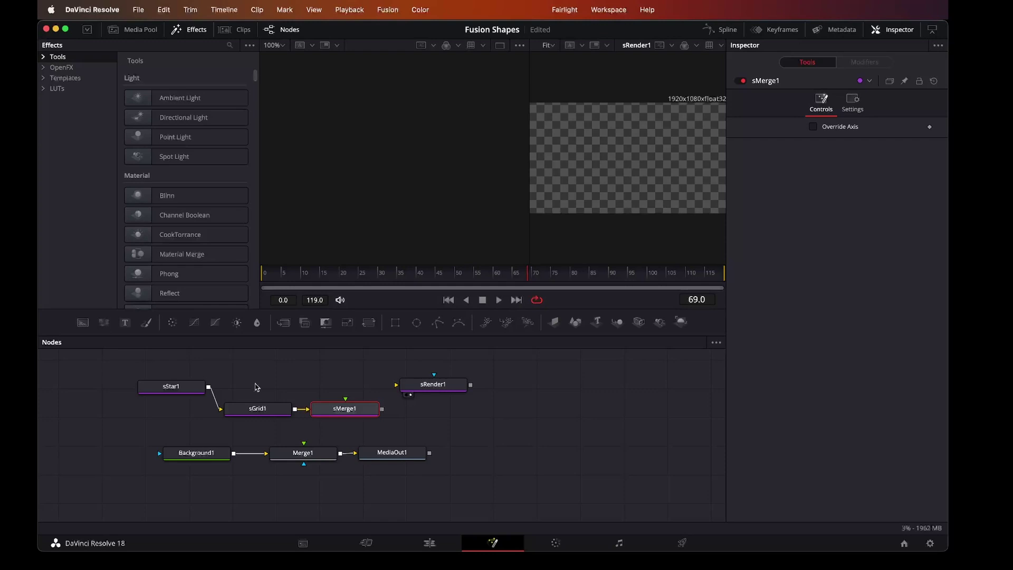
drag(210, 388, 401, 389)
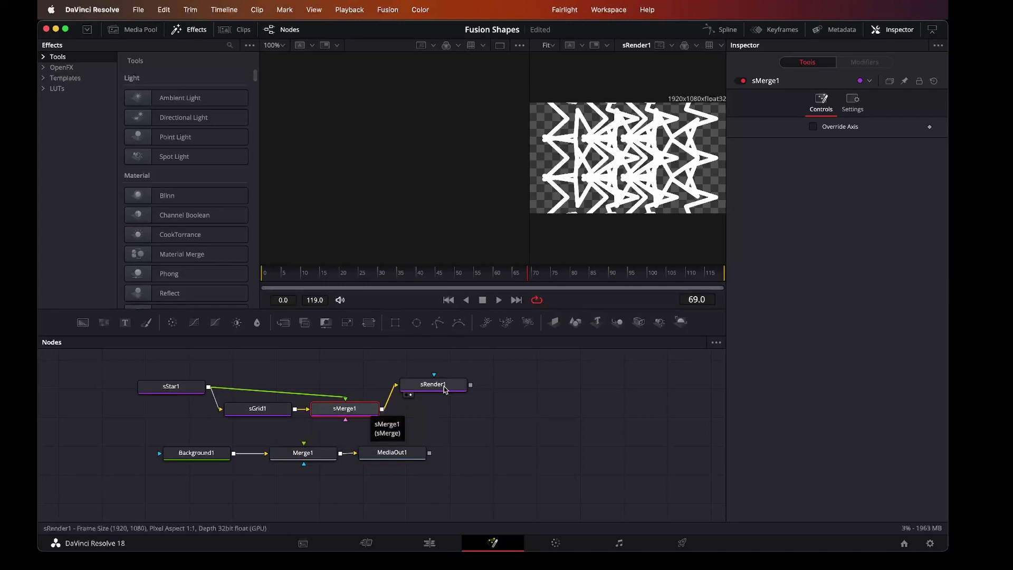
Leave sGrid1's Grid Cells X at 3 and shift sRender1 and sMerge1 right.
click(258, 410)
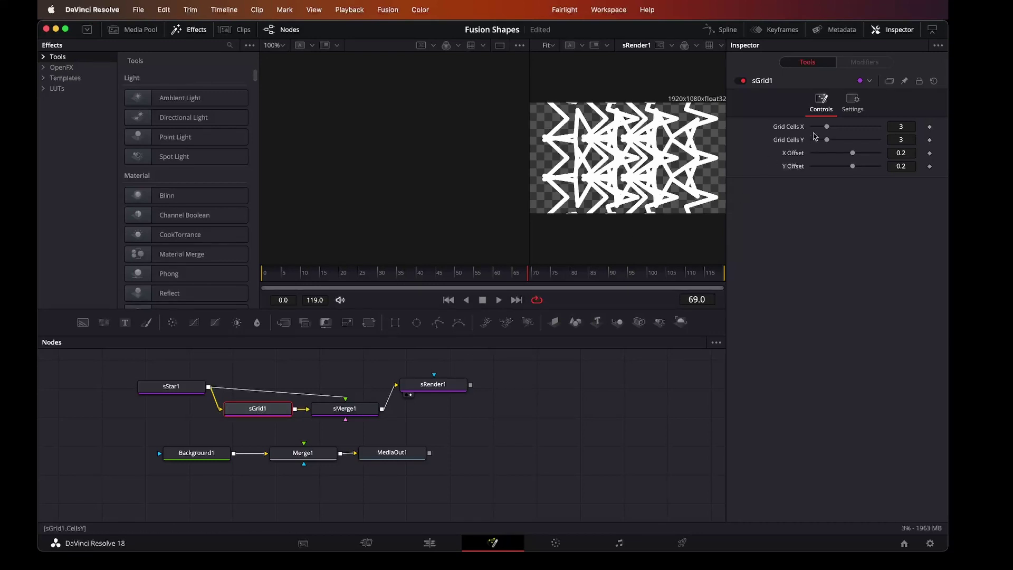
mouse_move(829, 131)
mouse_down()
mouse_move(887, 131)
mouse_move(827, 133)
mouse_up()
drag(445, 391, 535, 384)
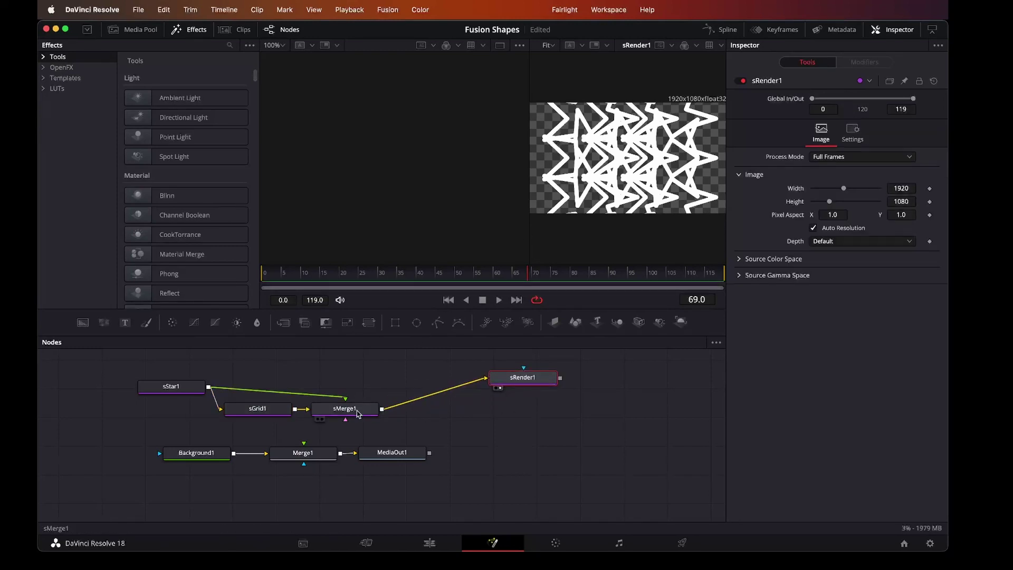
drag(337, 410, 377, 408)
click(268, 412)
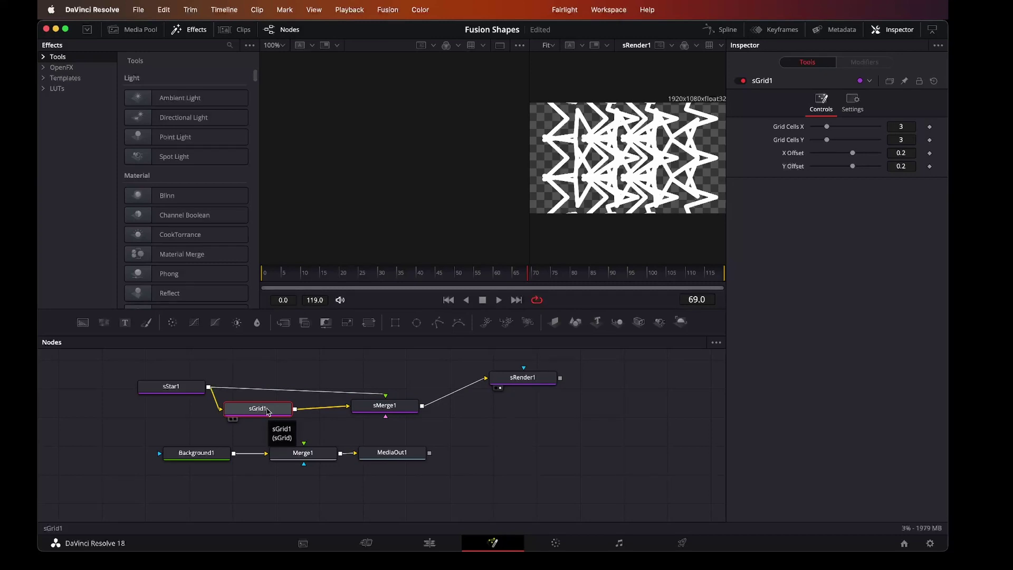
Insert an sTransform node between sGrid1 and sMerge1.
key(shift+space)
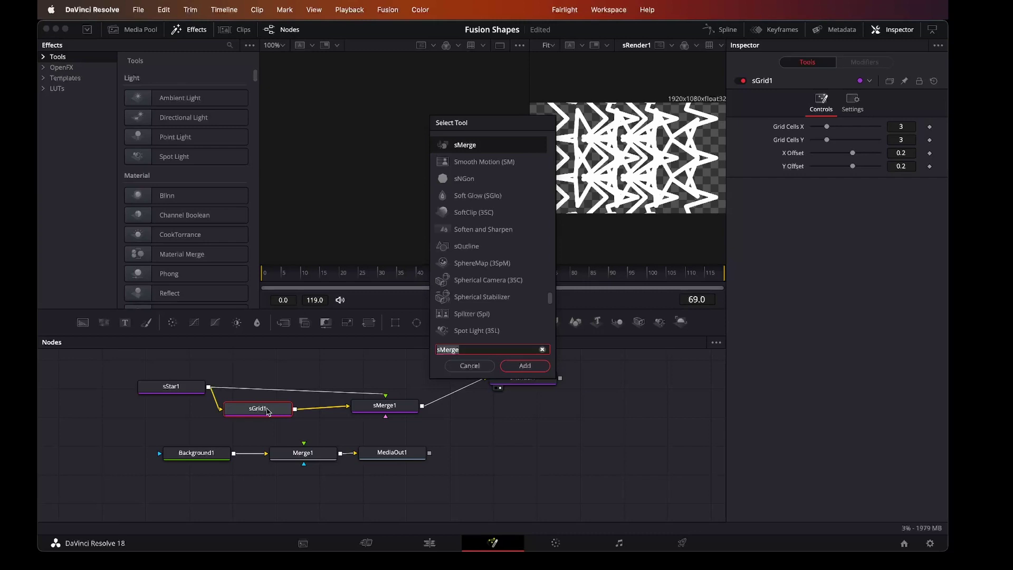
text(st)
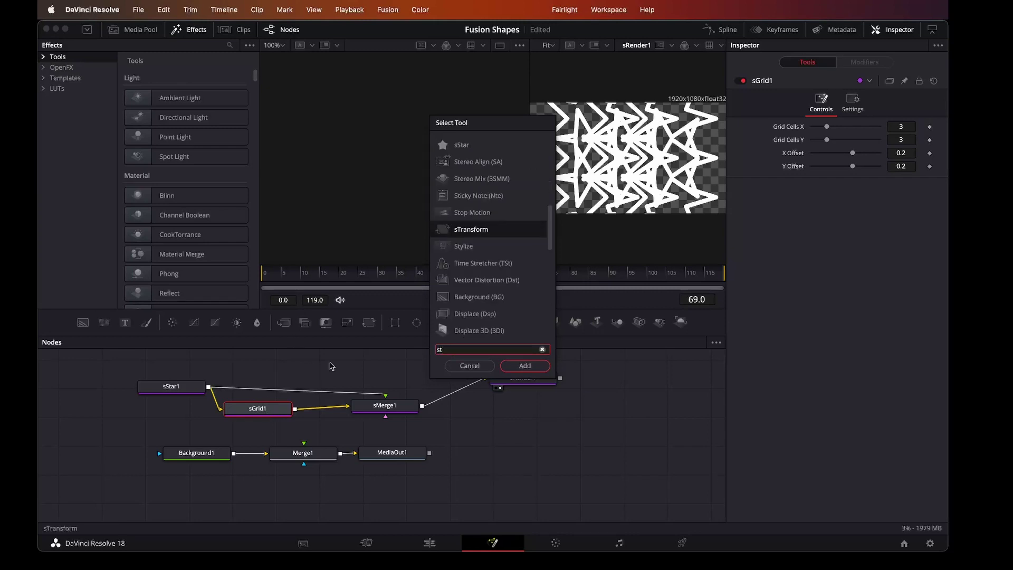
click(467, 231)
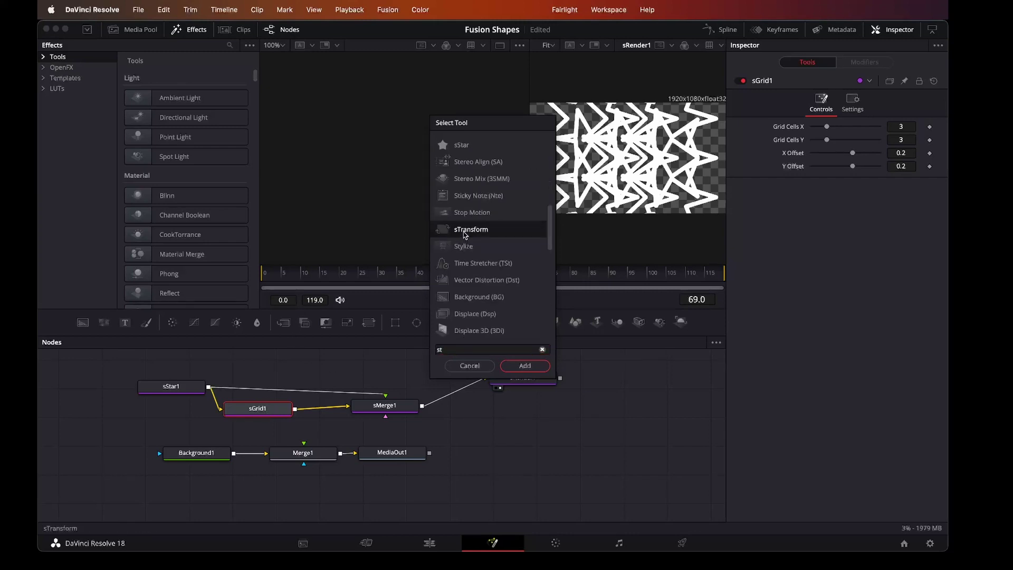
click(524, 365)
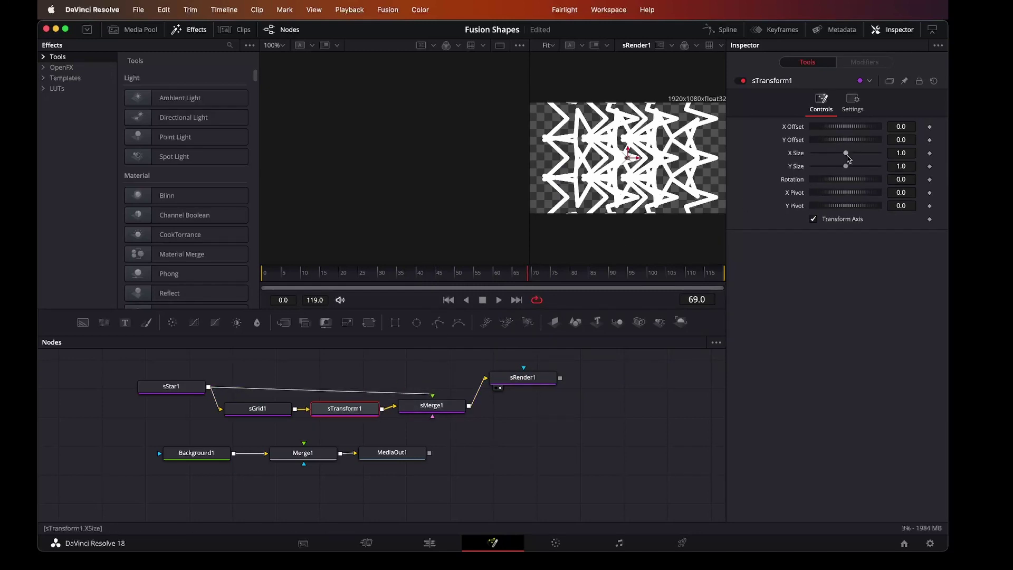
Shrink the star grid to X Size 0.27, Y Size 0.28 with X Offset 0.072.
drag(848, 159, 824, 170)
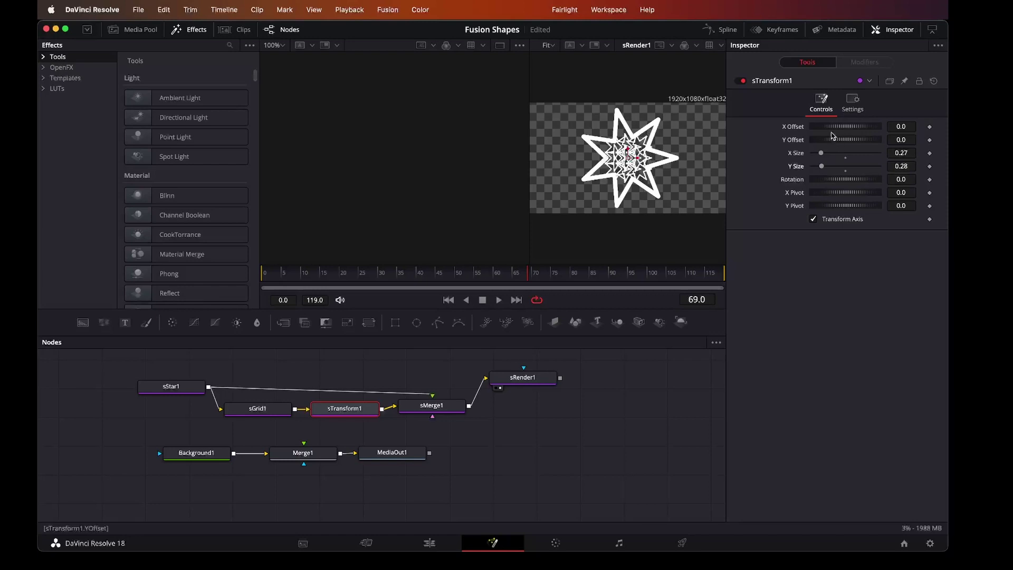
drag(832, 132, 834, 131)
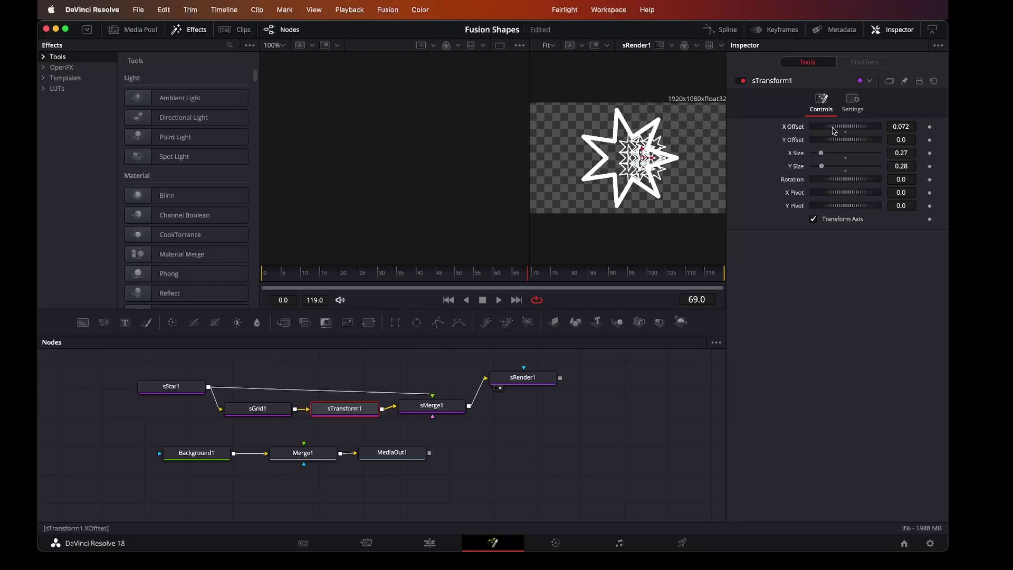
click(272, 414)
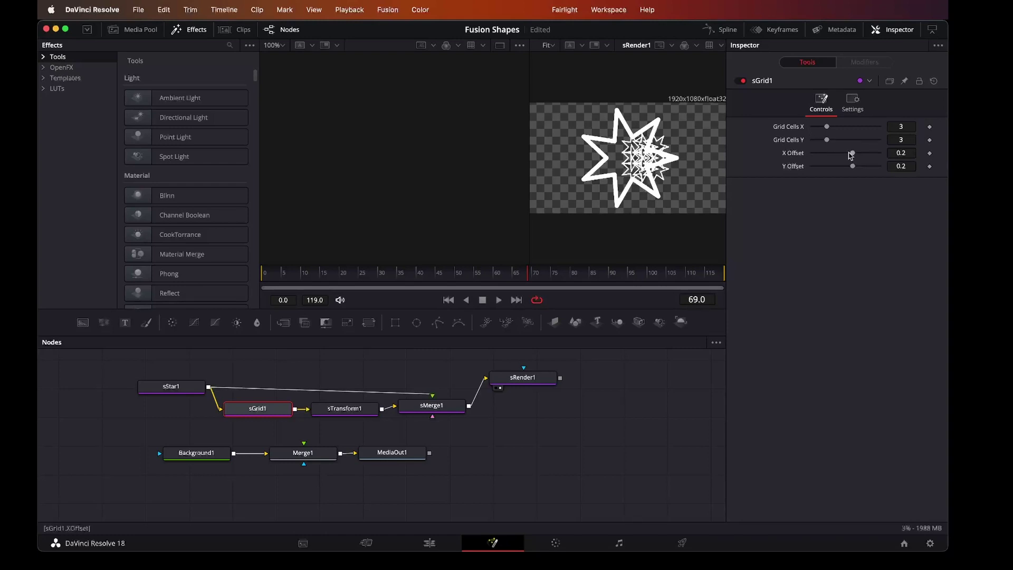
Raise sGrid1's X Offset to 0.63 and Y Offset to 0.56.
mouse_move(851, 154)
mouse_down()
mouse_move(868, 153)
mouse_move(864, 166)
mouse_up()
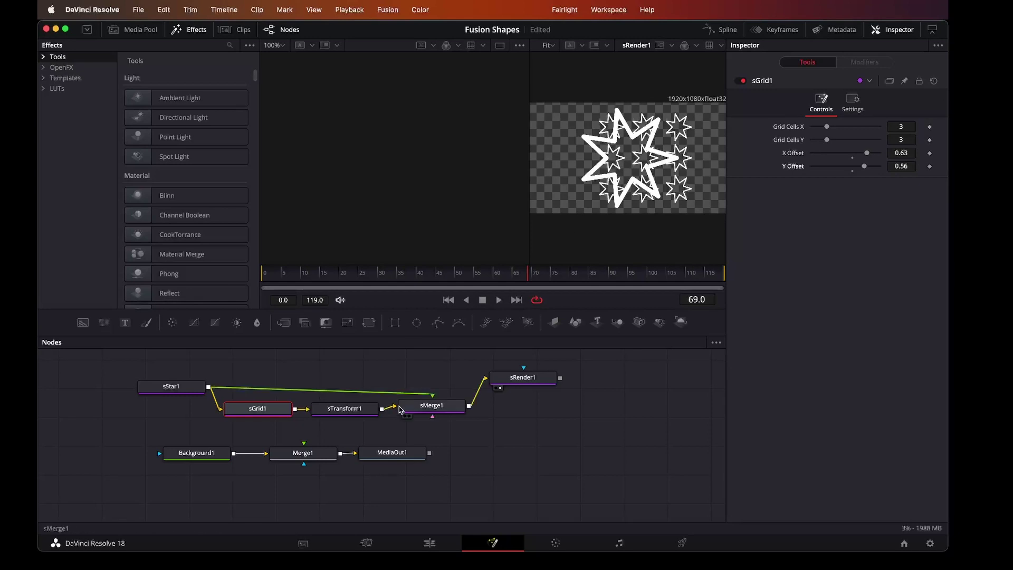
click(194, 390)
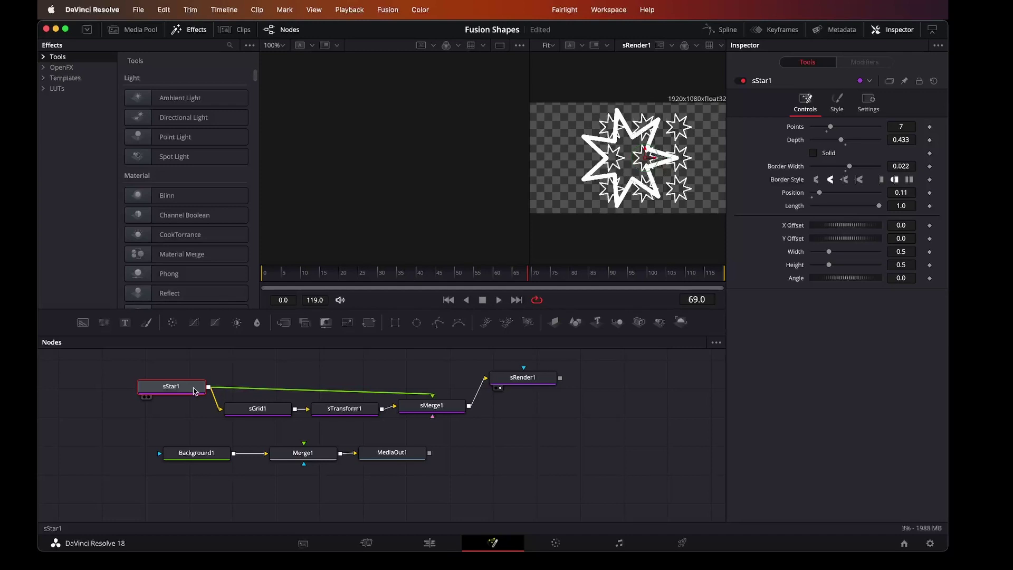
Add an sDuplicate node to the graph.
click(530, 427)
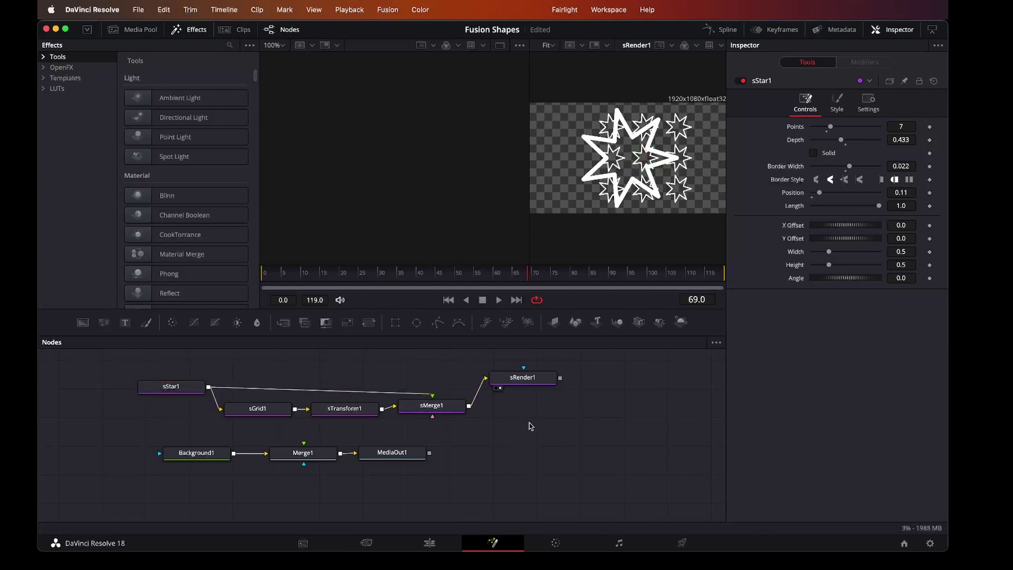
key(shift+space)
text(sd)
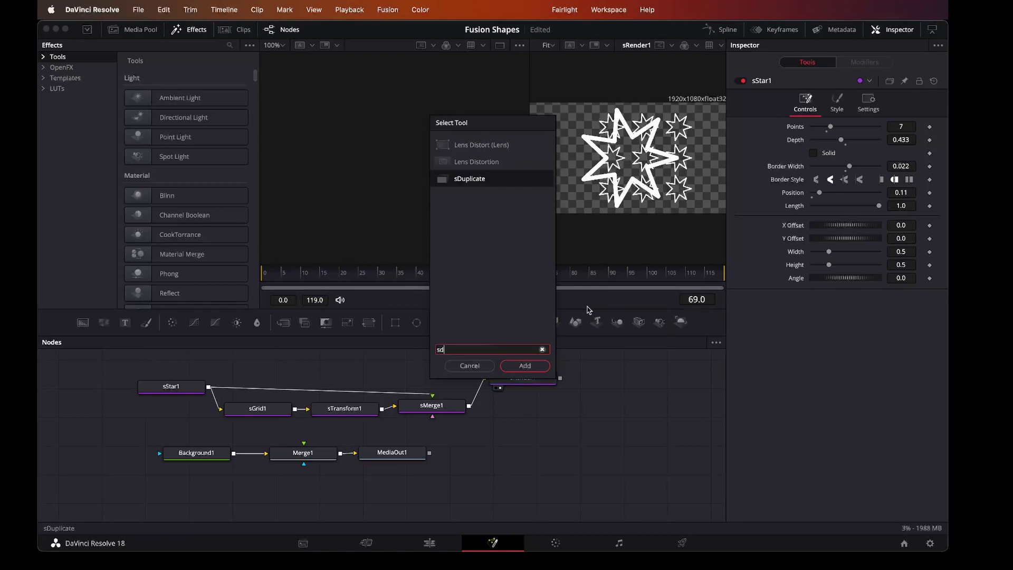
click(532, 368)
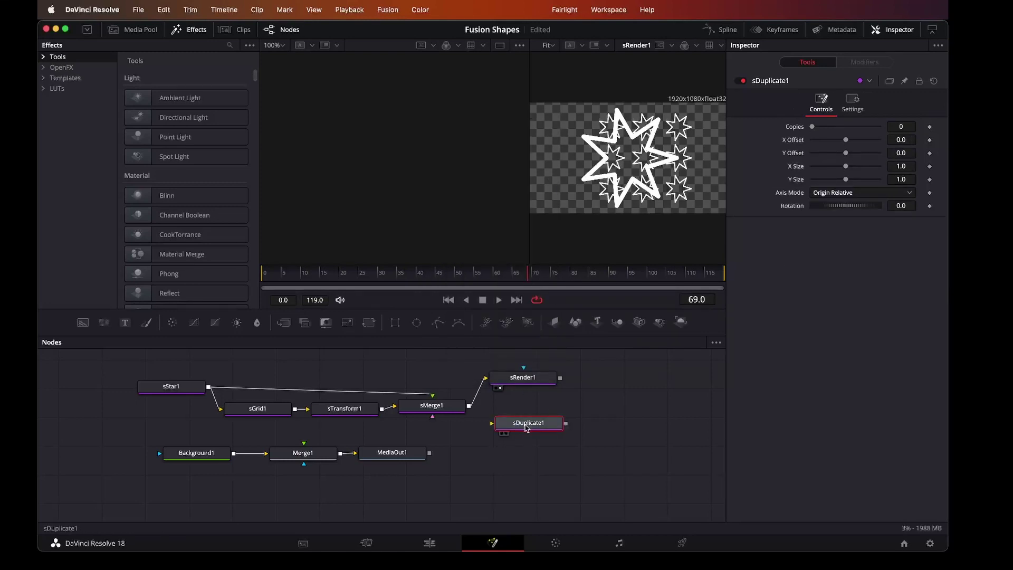
Place sDuplicate1 above sStar1 and route sStar1 through it into sMerge1.
drag(526, 427, 328, 374)
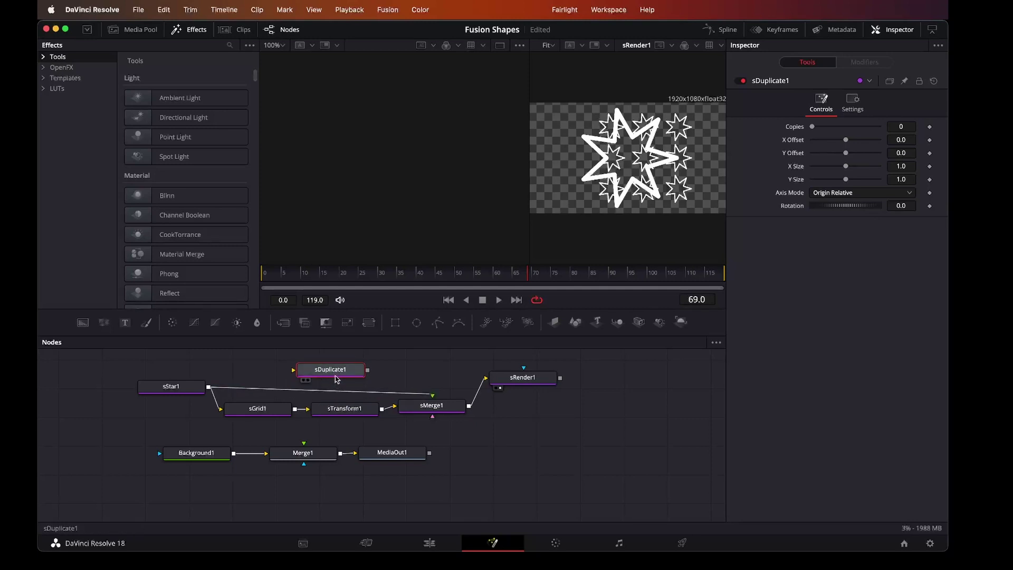
drag(342, 392, 294, 372)
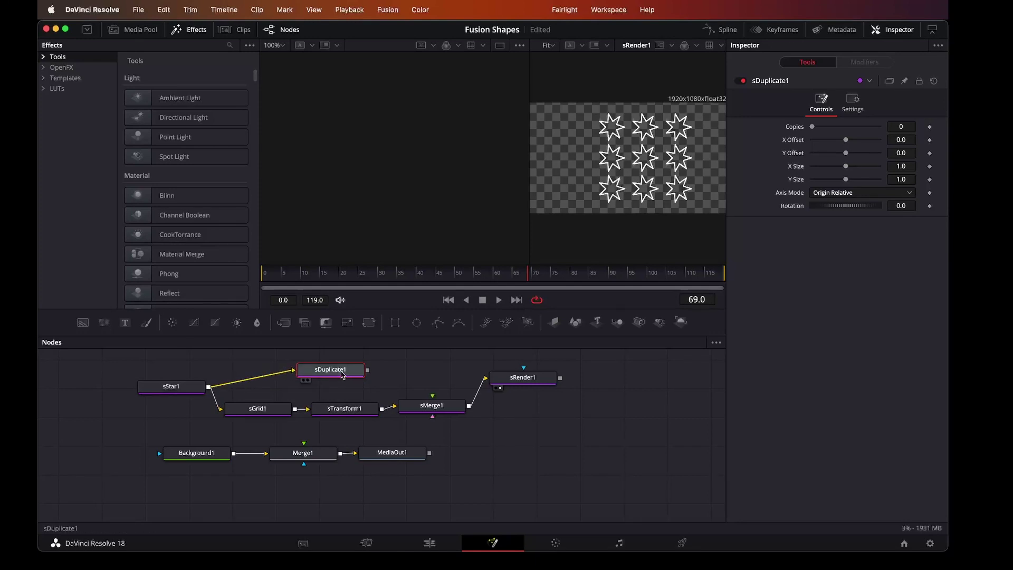
drag(368, 370, 433, 396)
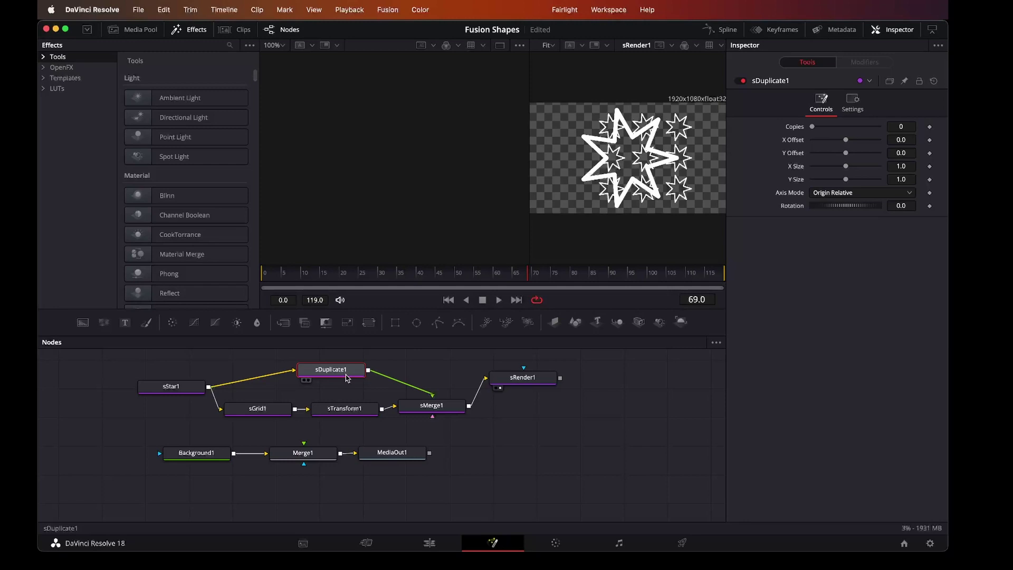
Give sDuplicate1 2 copies, X Offset 0.21, Origin Relative axis mode and Rotation 52.2.
drag(814, 127, 826, 127)
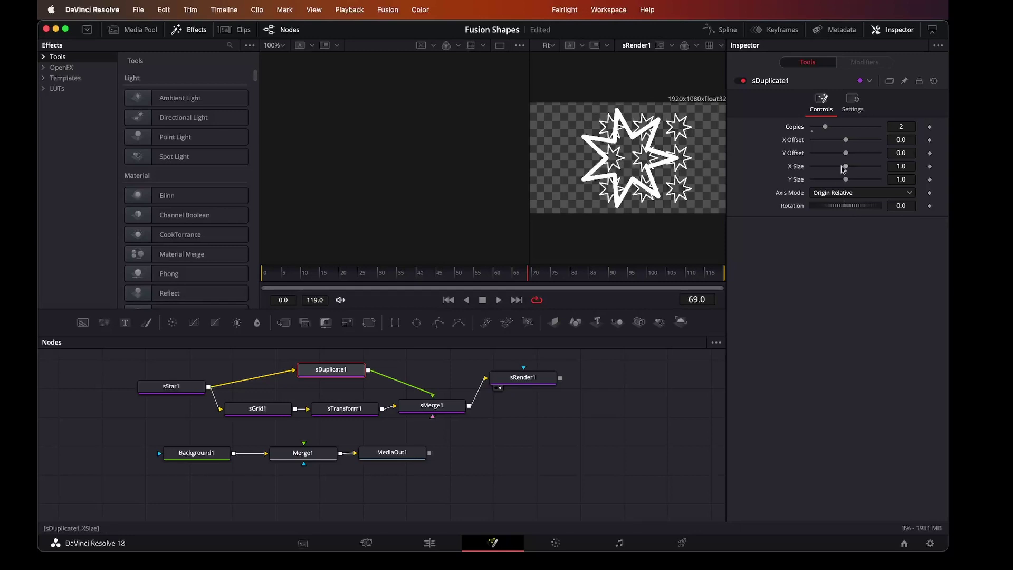
drag(846, 140, 853, 140)
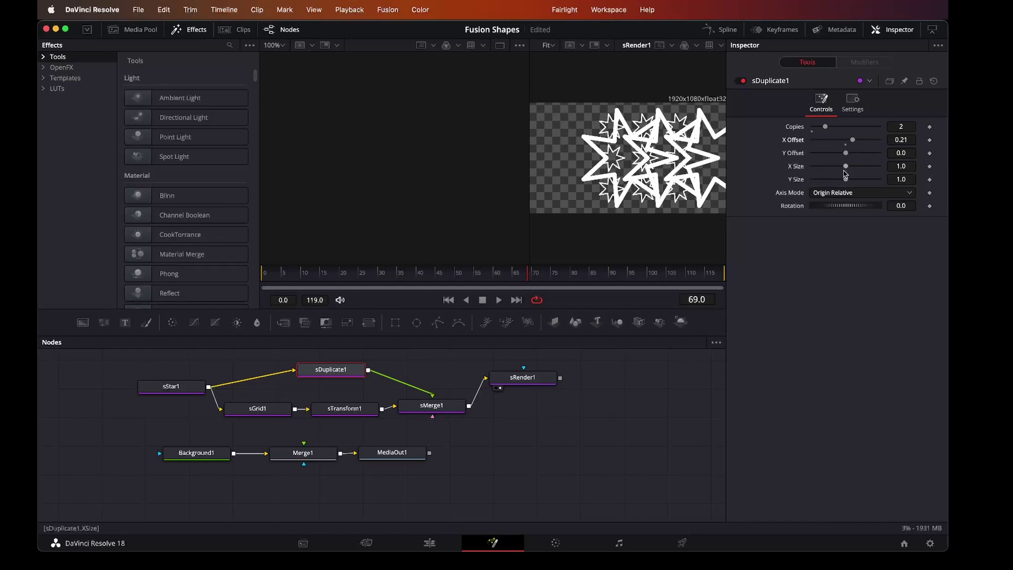
click(838, 194)
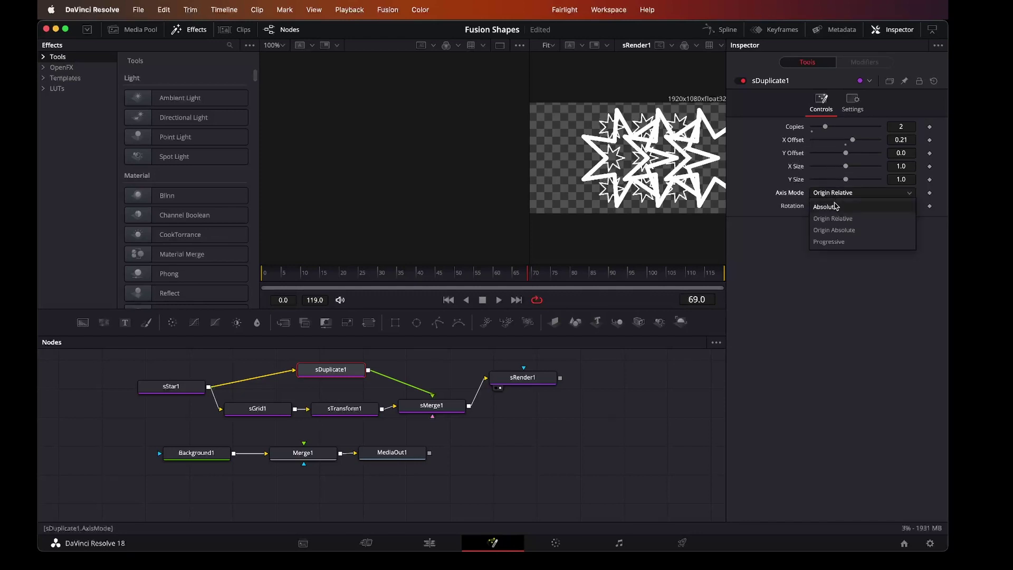
click(833, 219)
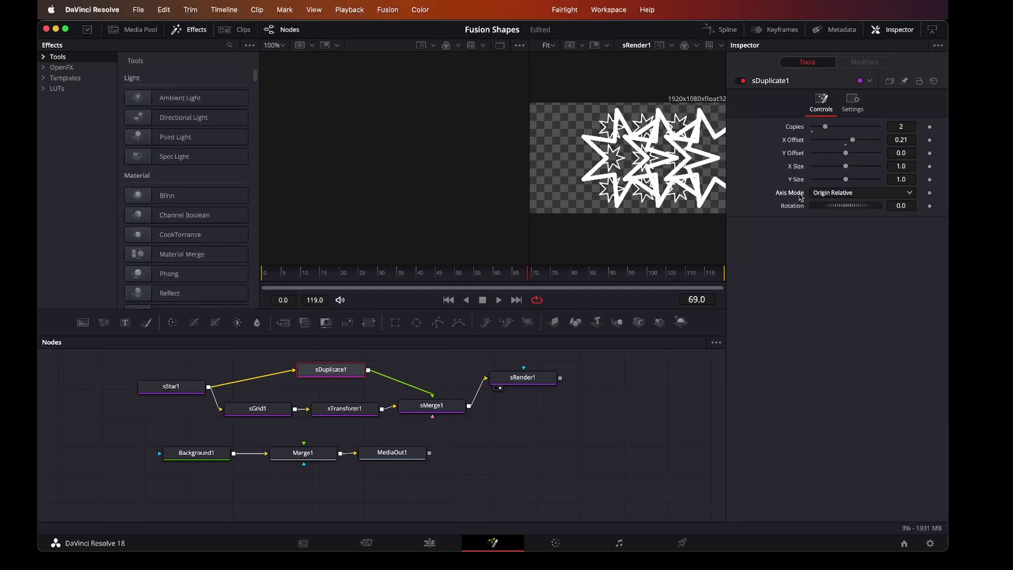
mouse_move(829, 206)
mouse_down()
mouse_move(849, 209)
mouse_move(839, 209)
mouse_up()
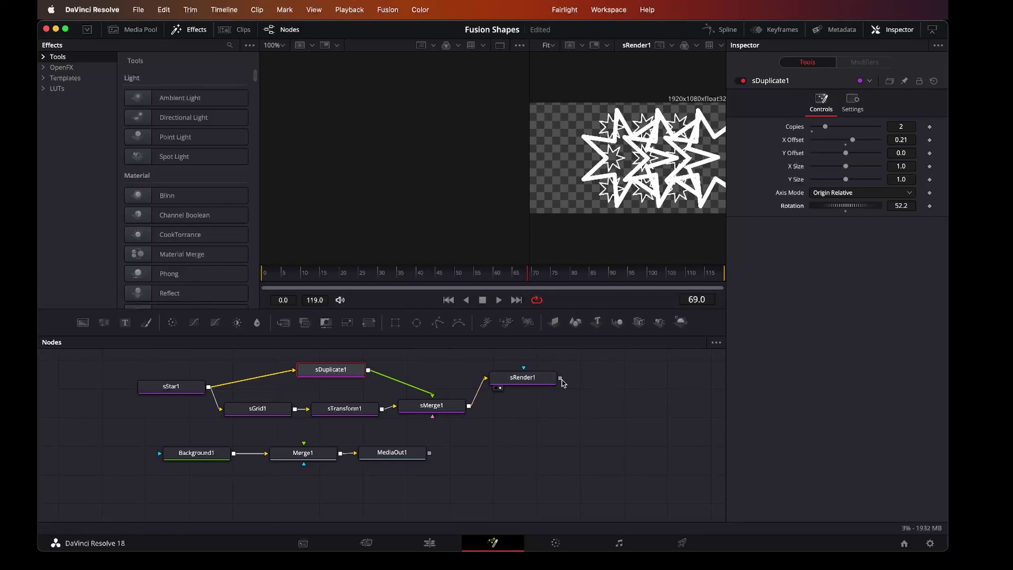
Wire sRender1 into Merge1's Foreground and view MediaOut1 showing star outlines over black.
drag(562, 384, 360, 441)
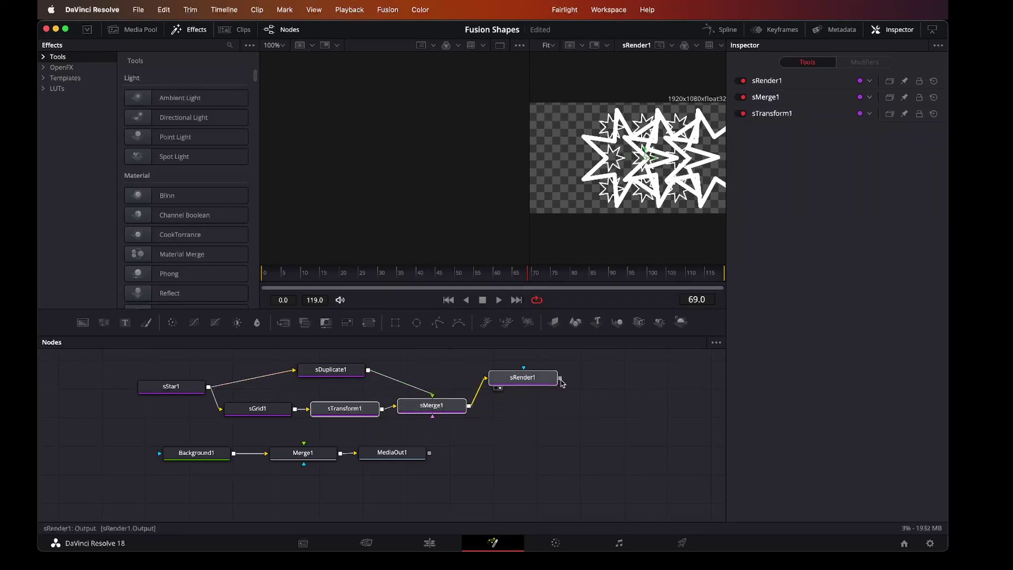
drag(562, 384, 305, 446)
click(378, 459)
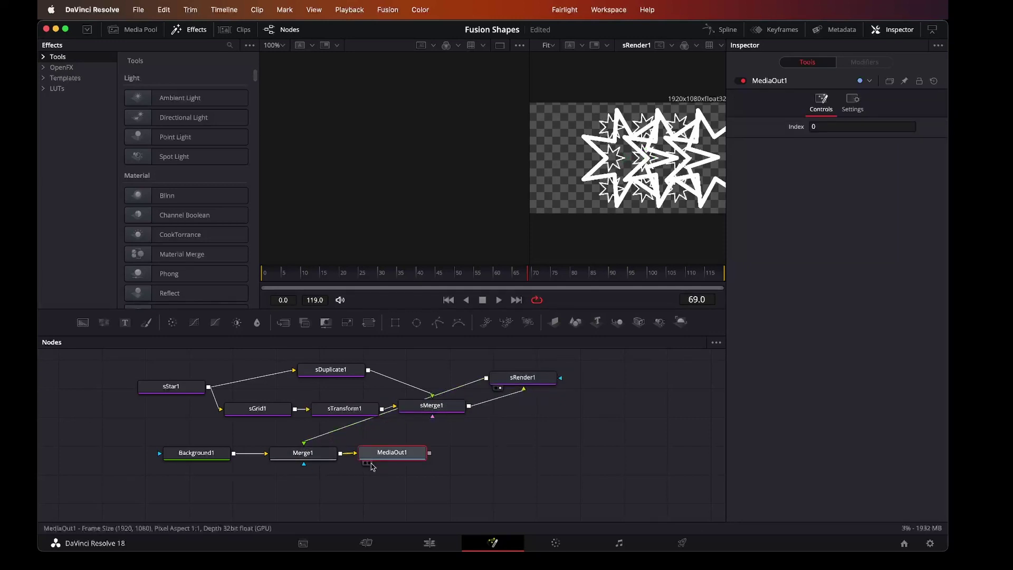
click(369, 463)
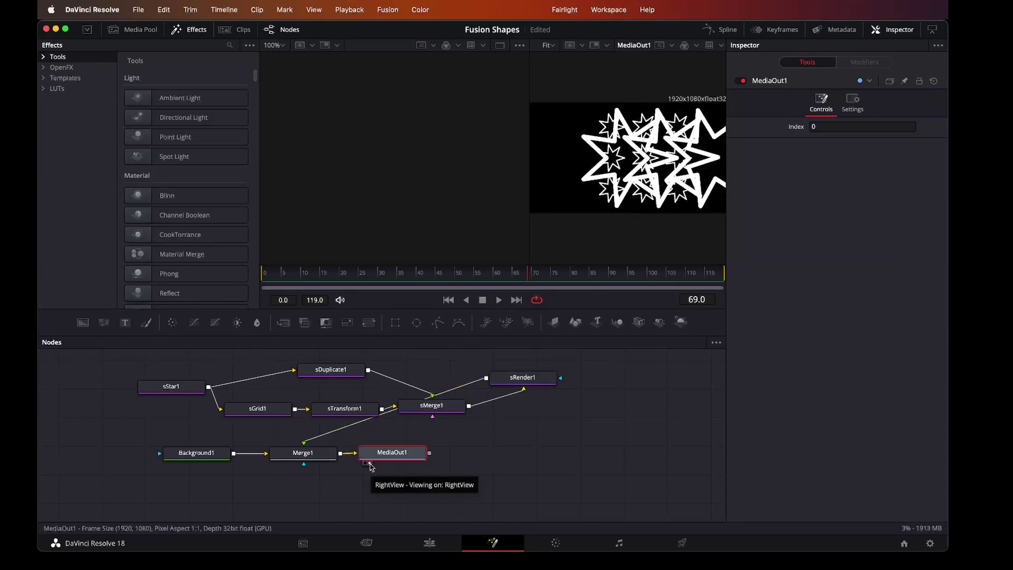